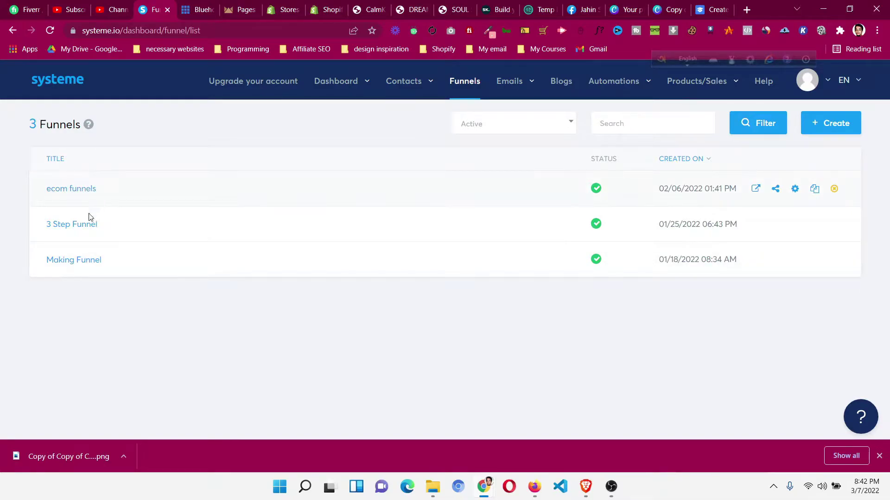
Step: Preview the Making Funnel sales page in a new tab, then return to the funnels list
left_click(86, 260)
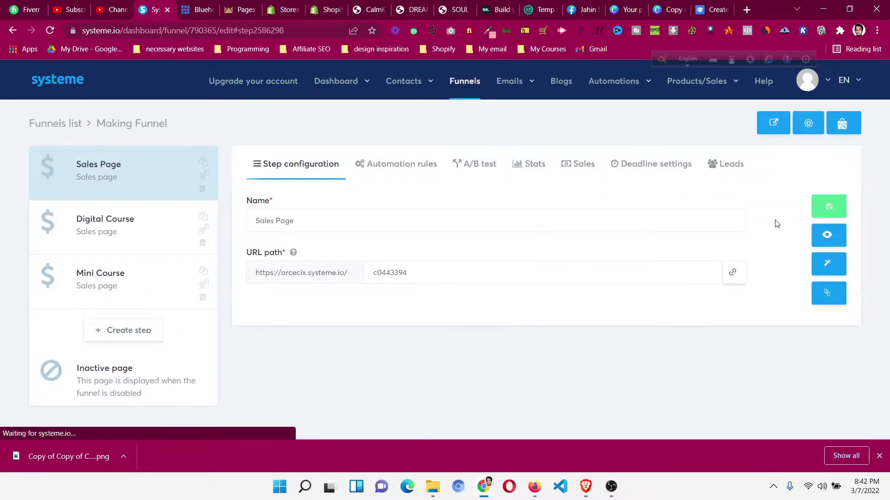
left_click(833, 241)
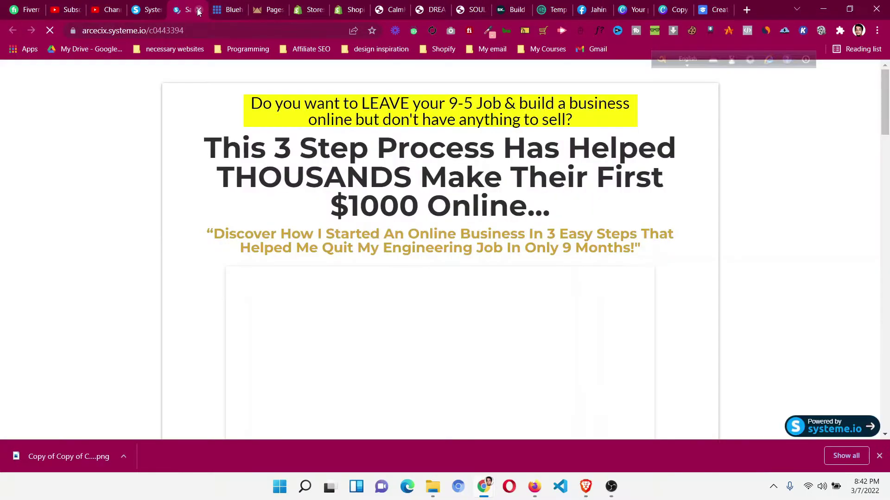
left_click(148, 10)
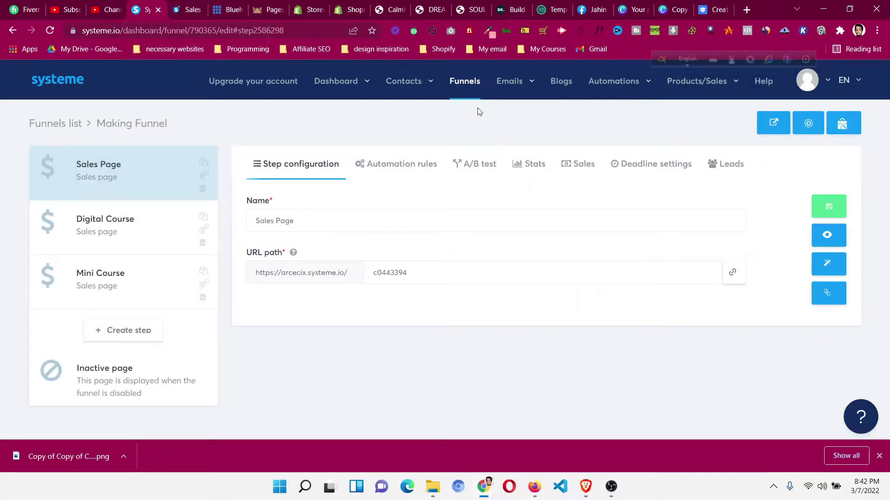
left_click(473, 86)
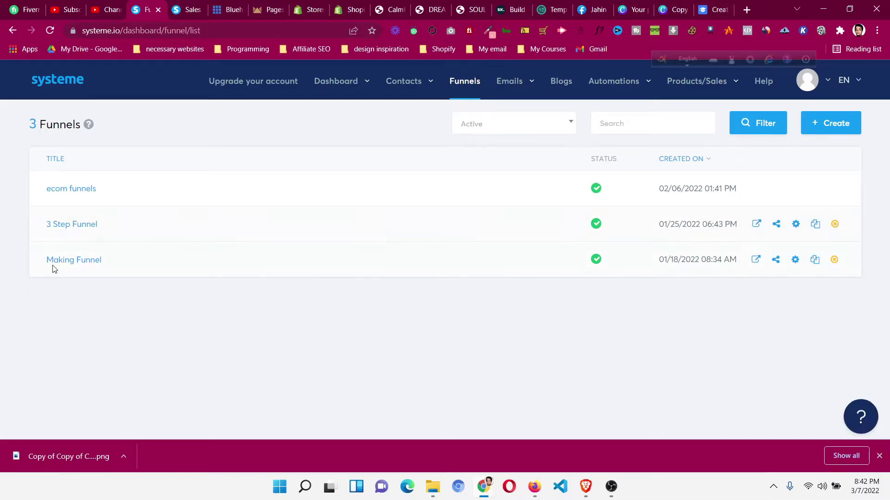
Step: Copy the Making Funnel share link from its Share funnel dialog and close the dialog
left_click(464, 82)
left_click(778, 262)
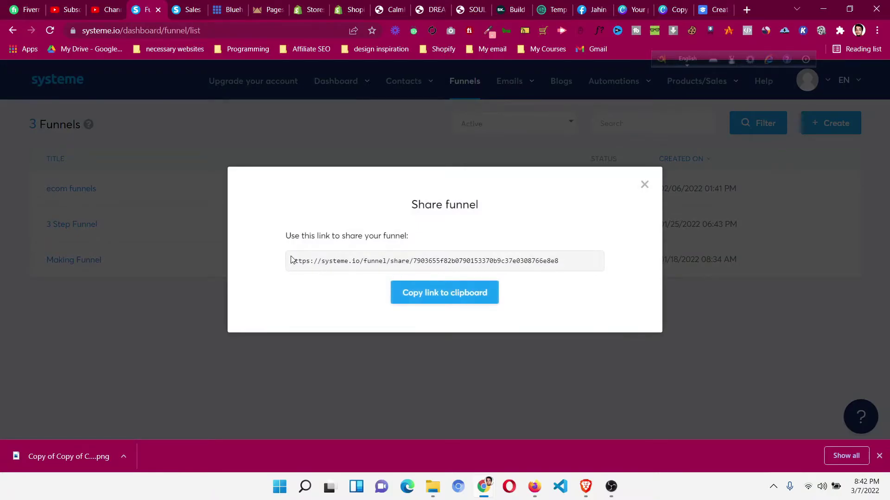
left_click_drag(291, 261, 563, 246)
right_click(539, 256)
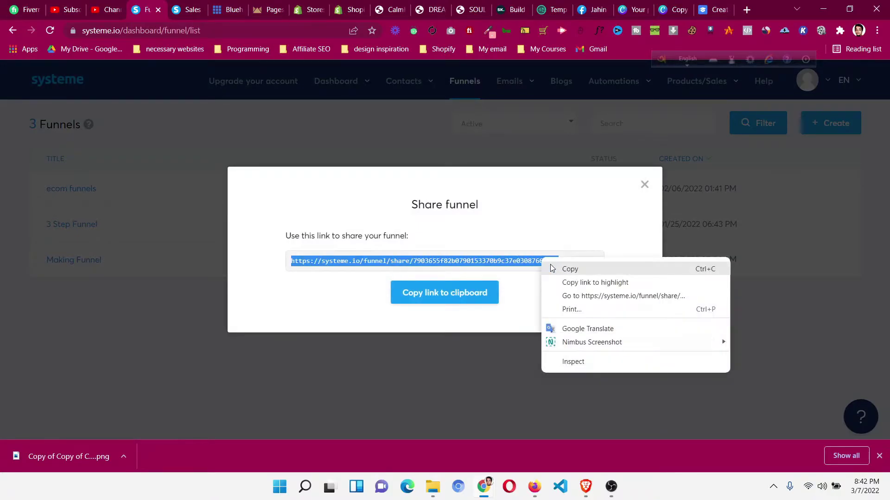
left_click(554, 266)
left_click(644, 184)
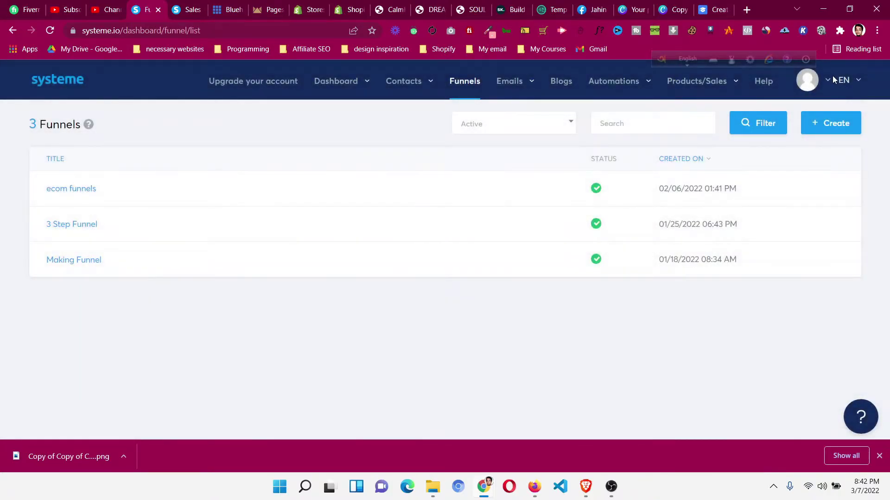
left_click(828, 82)
left_click(615, 297)
Step: In the incognito account, check the Freemium plan's funnel limit, then go back to its funnels list
mouse_move(484, 486)
left_click(527, 451)
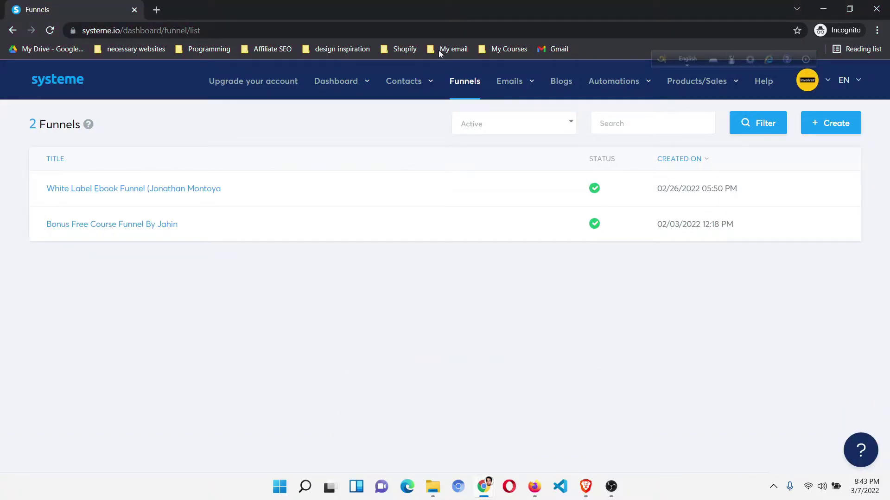
left_click(458, 81)
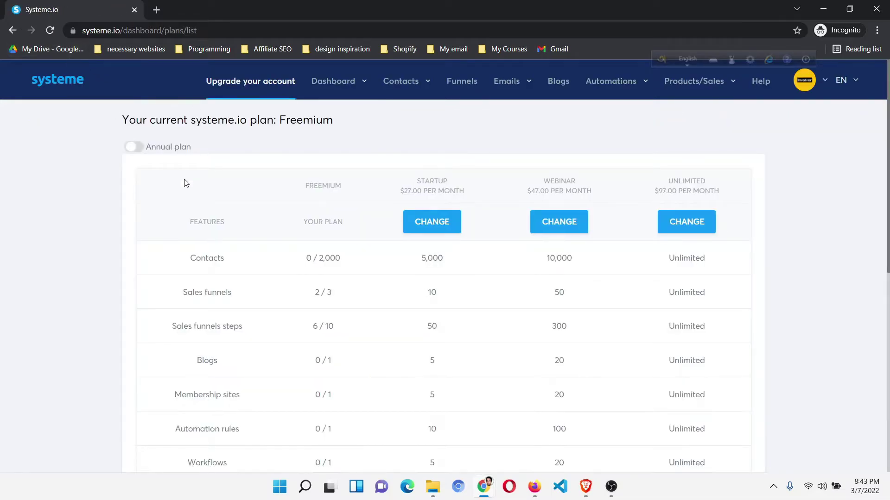
left_click(14, 32)
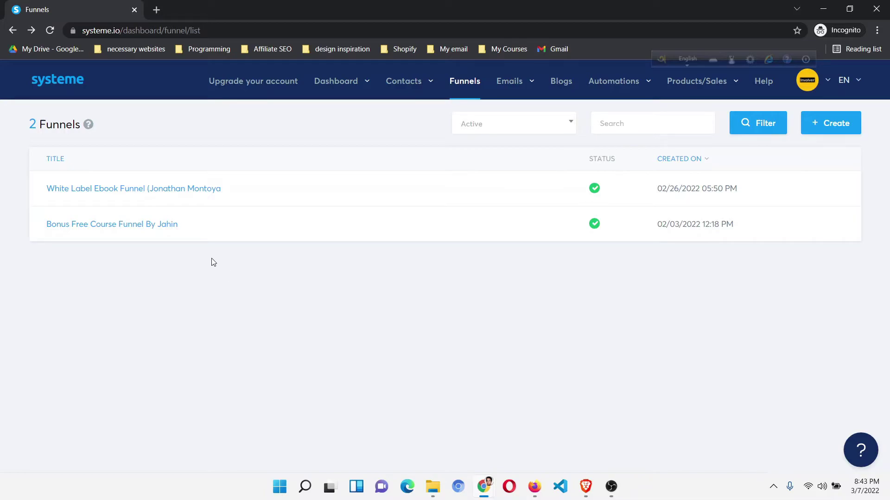
Step: Import Making Funnel by loading its share link in a new tab, then view the three-funnel list
left_click(163, 10)
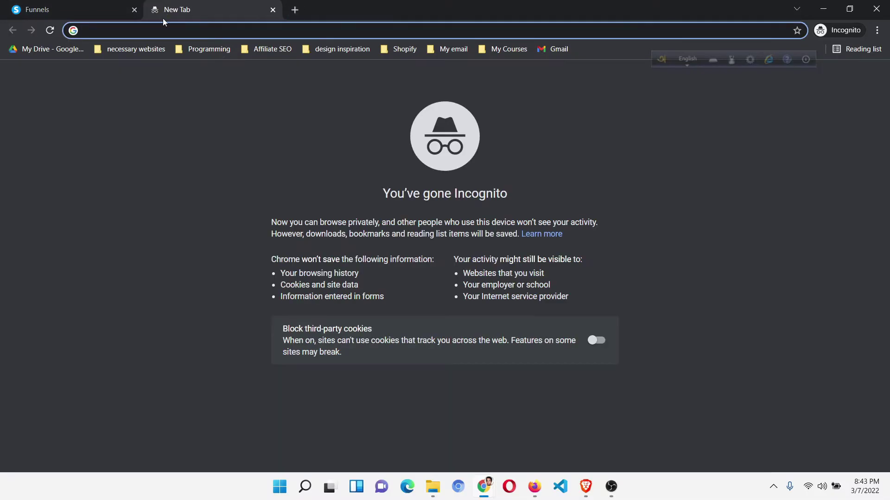
key("ctrl+v")
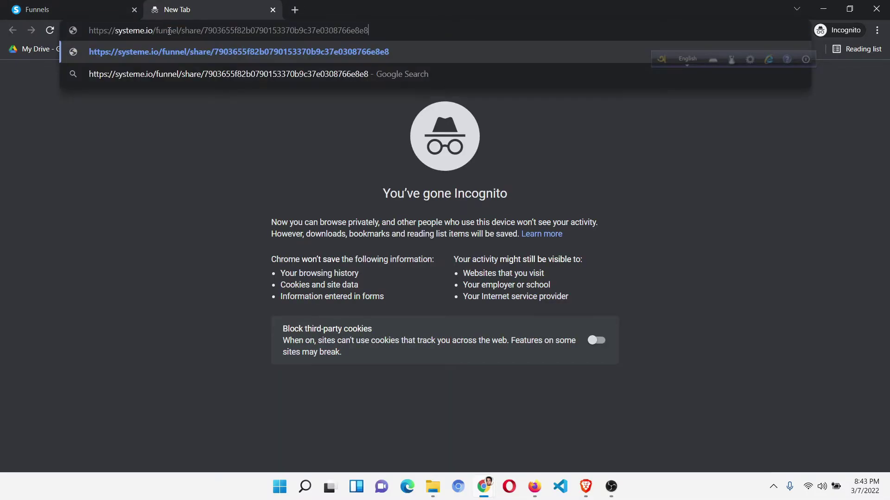
key("Return")
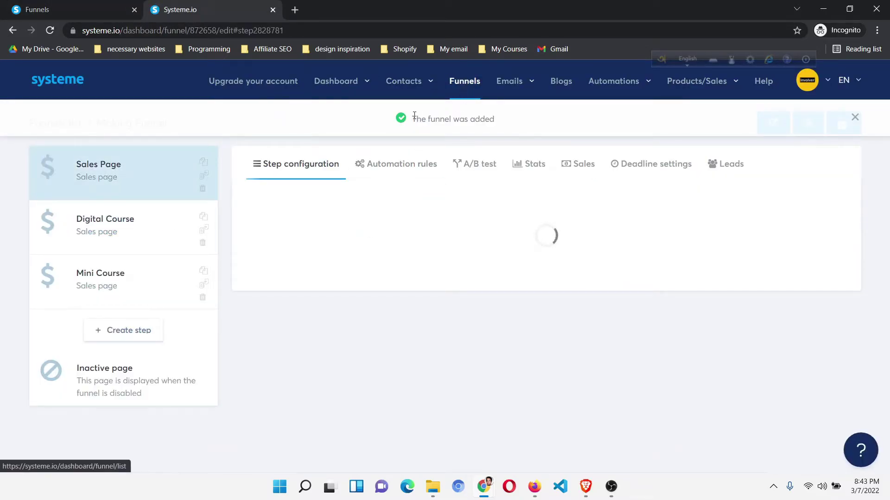
left_click_drag(409, 119, 490, 121)
left_click(523, 120)
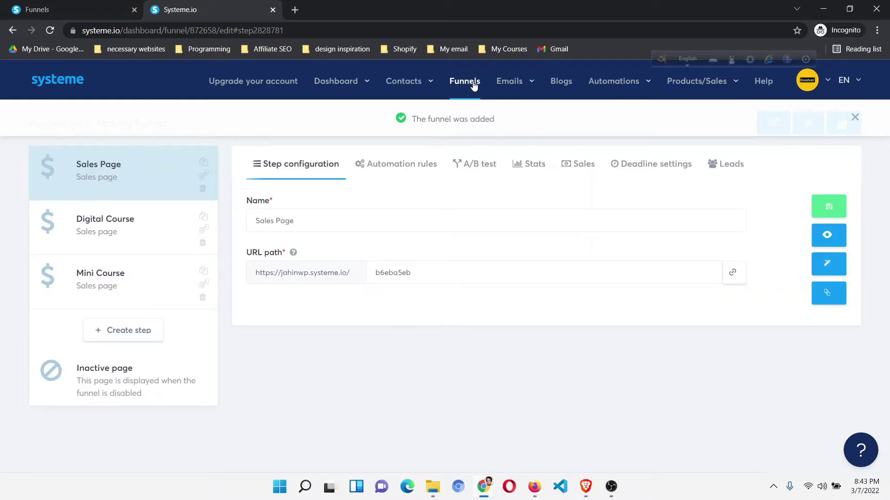
left_click(475, 84)
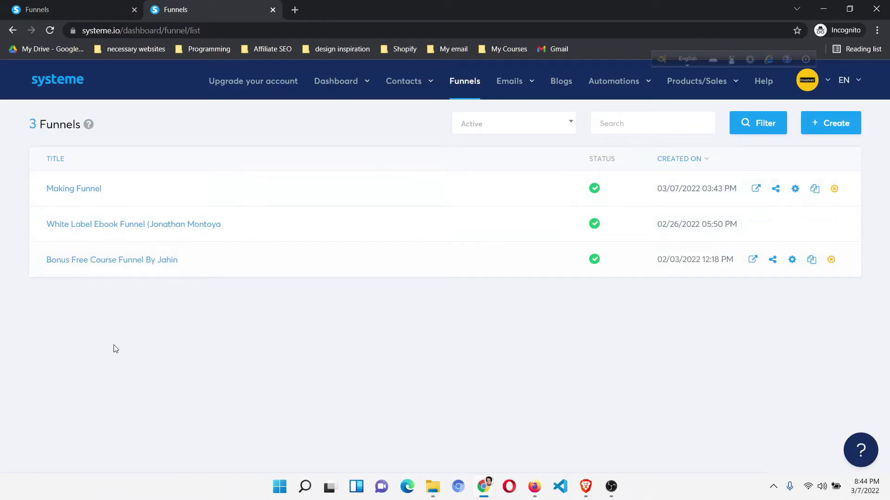
Step: Compare the two-funnel and three-funnel lists, then bring the original account's window forward
left_click(87, 4)
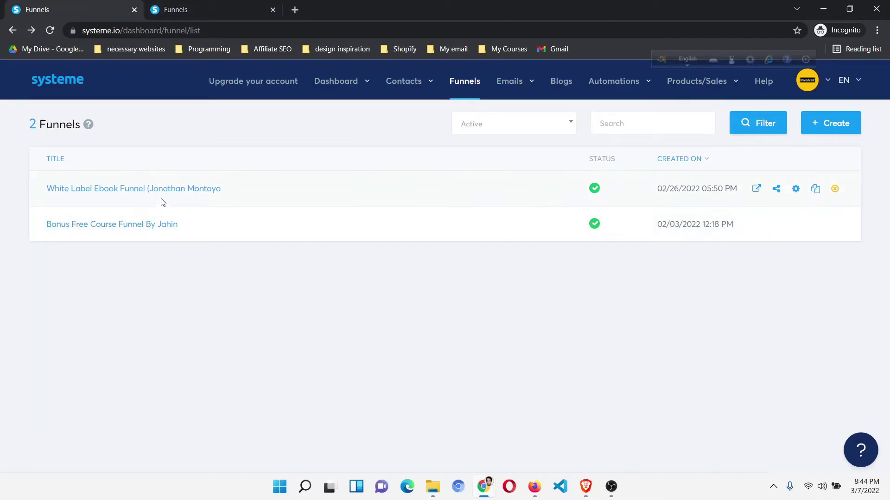
left_click(208, 9)
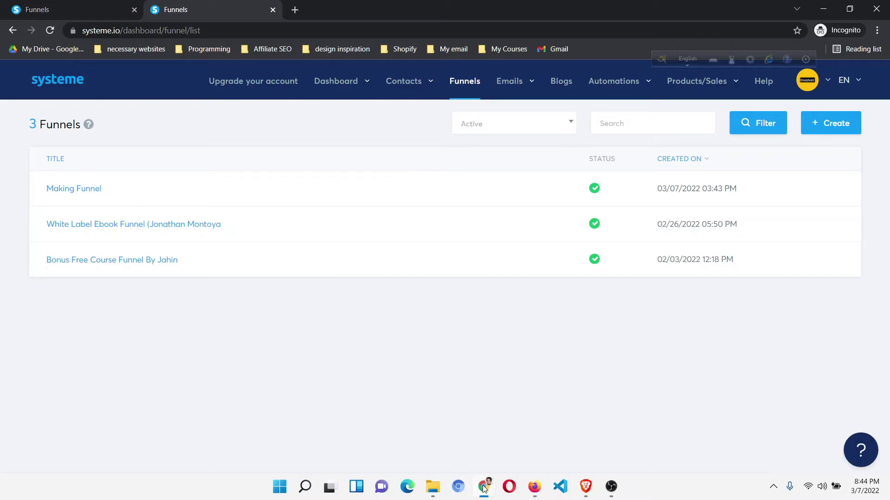
mouse_move(483, 486)
left_click(454, 435)
Step: Copy the Making Funnel share link again in the original account and close the Share funnel dialog
mouse_move(403, 272)
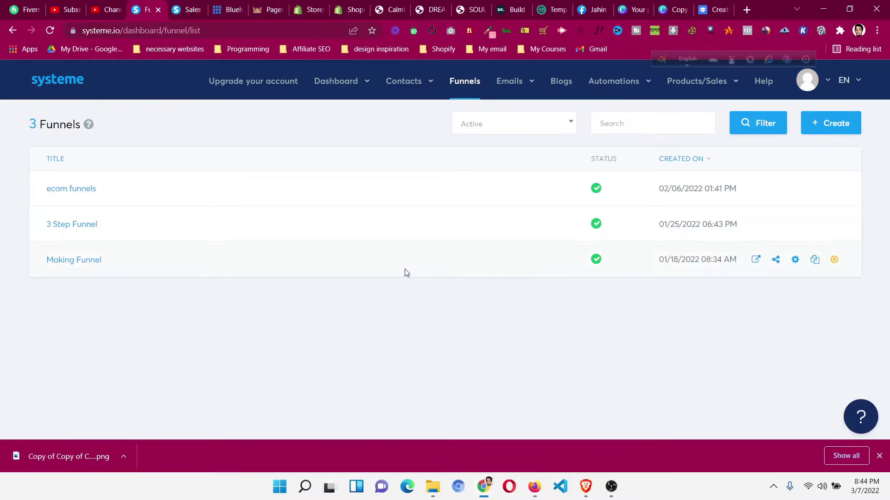
left_click(776, 261)
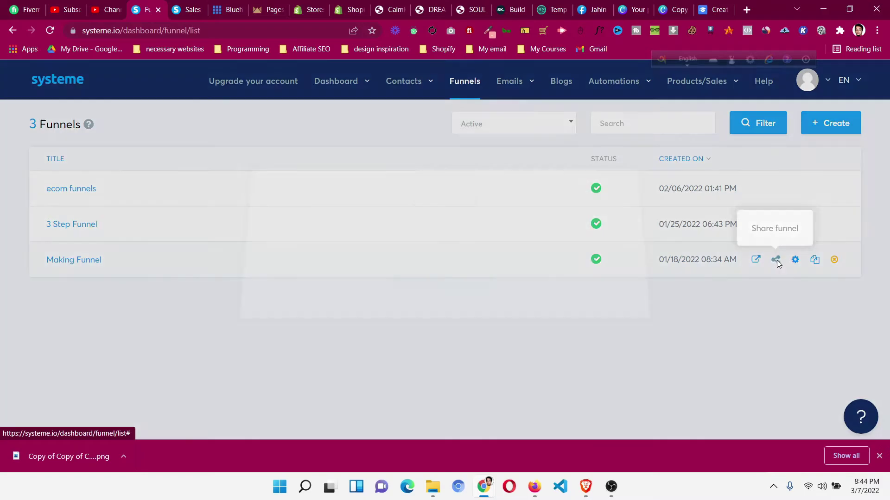
left_click(447, 265)
right_click(453, 271)
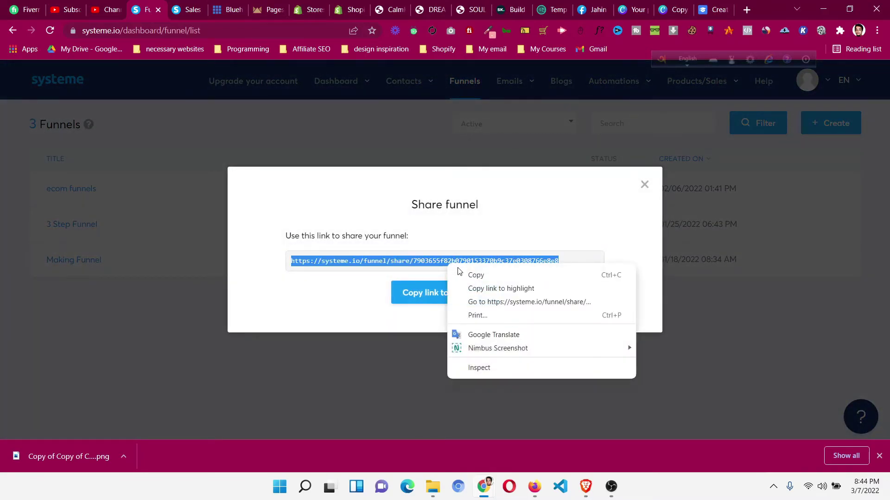
left_click(460, 272)
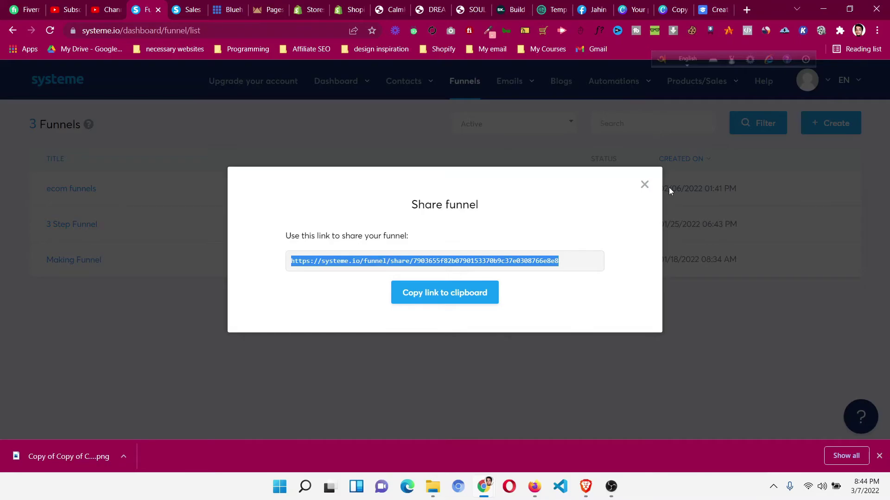
left_click(644, 185)
mouse_move(516, 83)
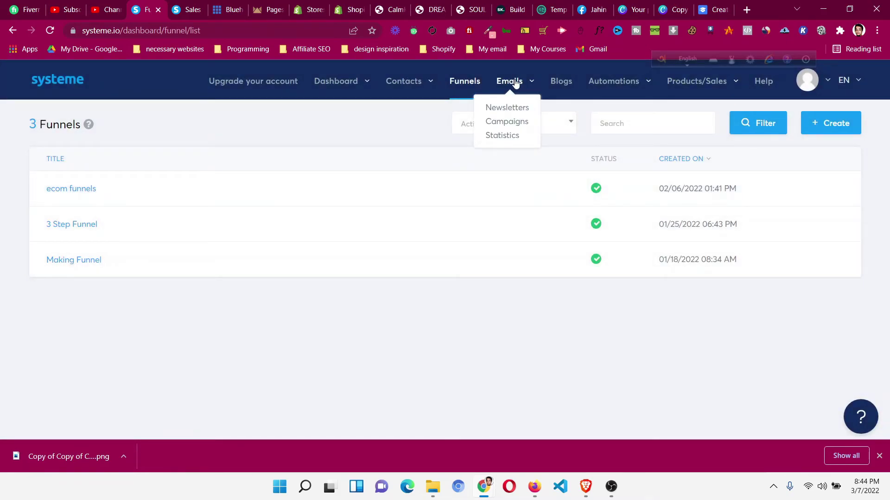
Step: Copy the Free Ebook campaign's share link from Emails > Campaigns, then switch to the incognito window
left_click(511, 124)
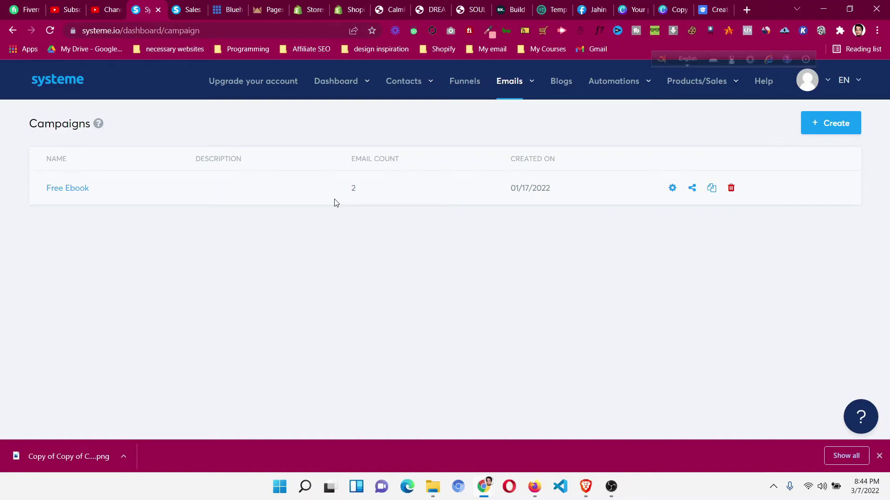
left_click(694, 188)
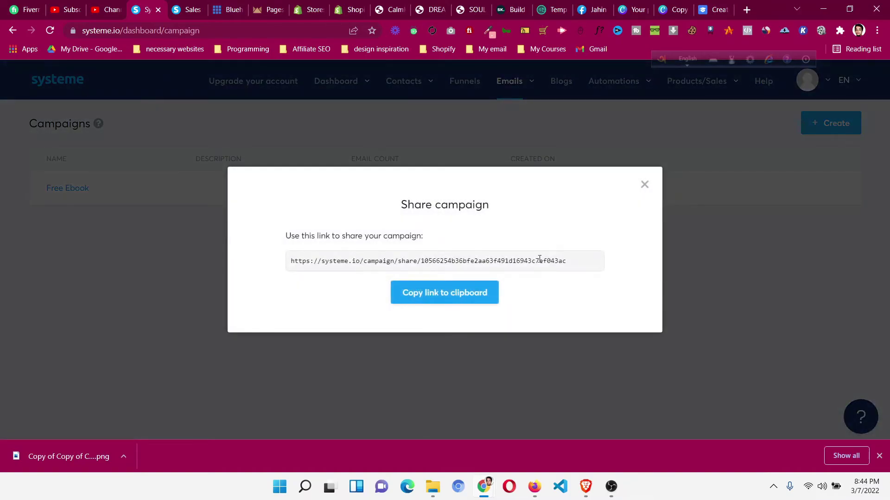
triple_click(540, 261)
right_click(545, 267)
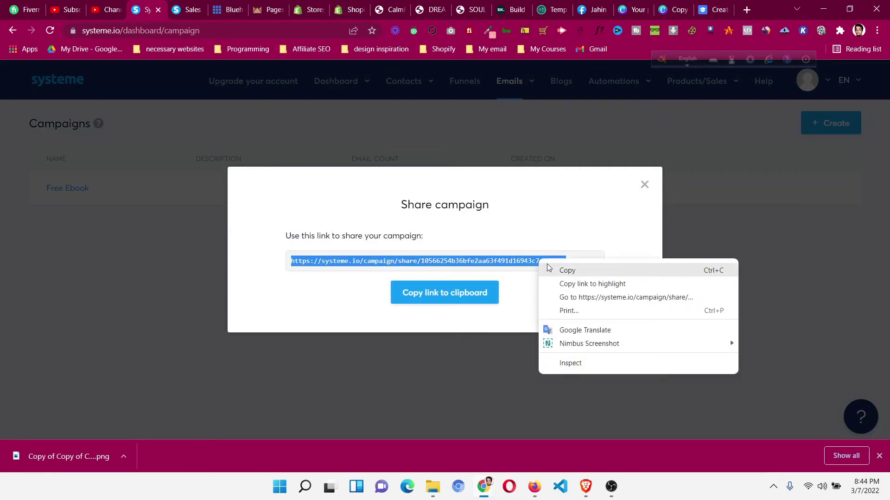
left_click(547, 267)
mouse_move(484, 486)
left_click(521, 436)
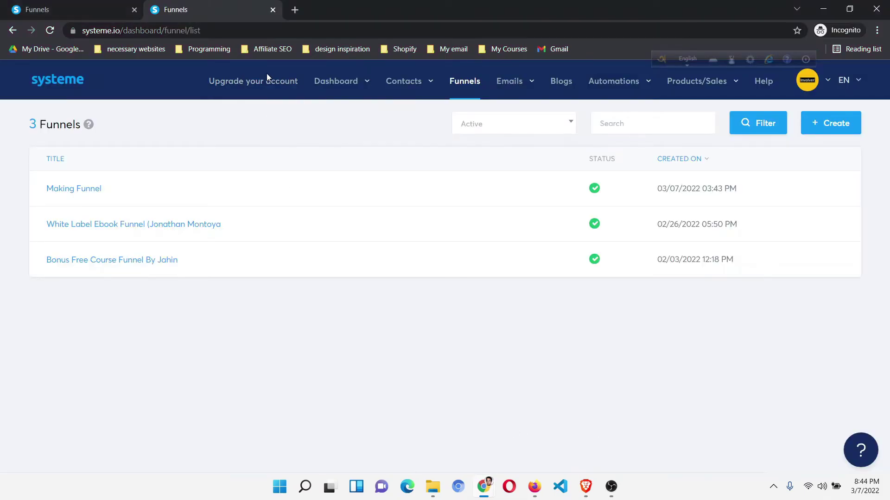
Step: Load the Free Ebook campaign share link in a new tab of the second account to import it
mouse_move(511, 91)
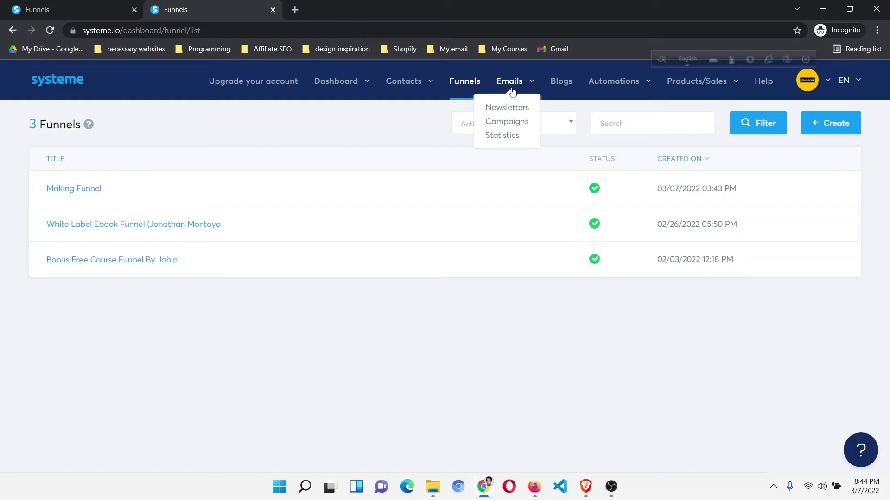
left_click(517, 121)
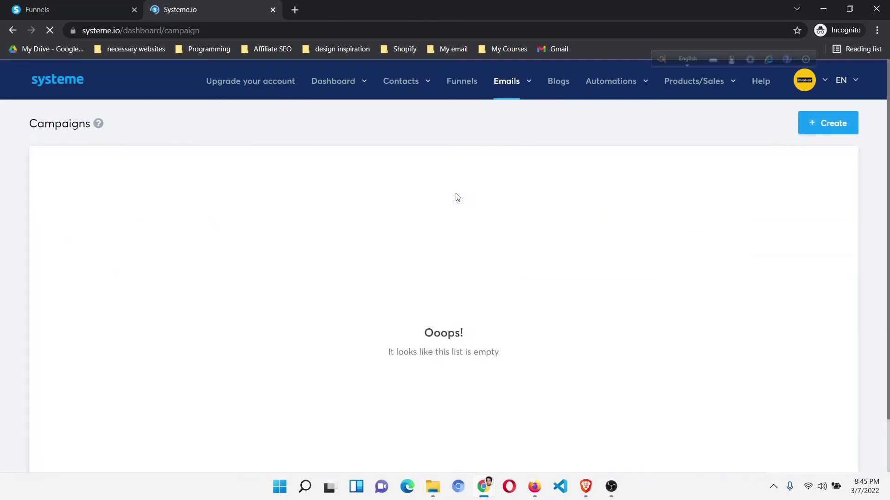
left_click(295, 10)
key("ctrl+v")
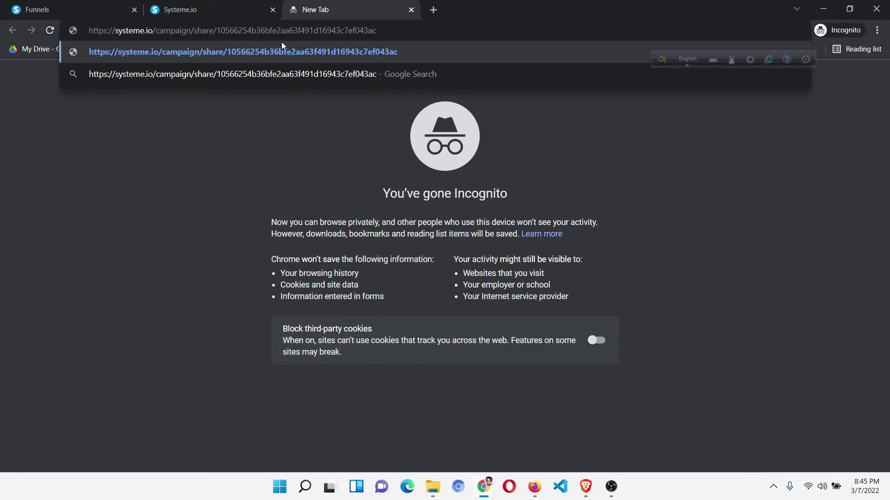
key("Return")
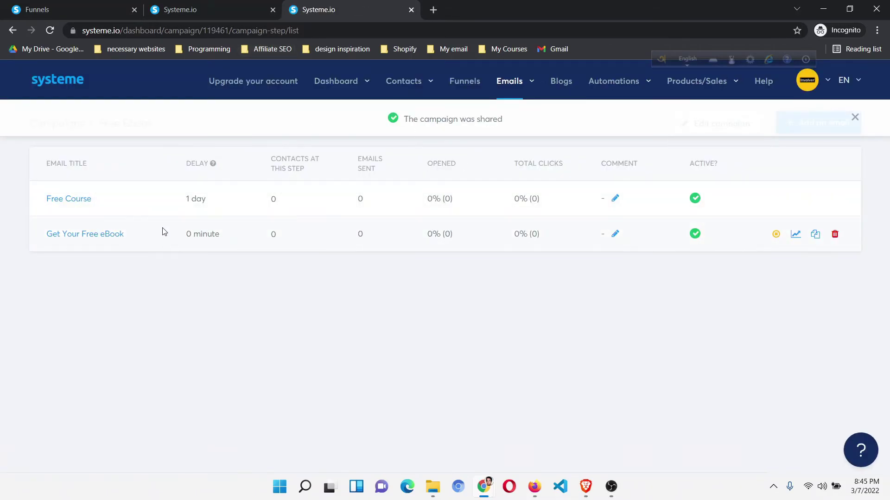
Step: Check the second account's campaigns list for the import, then close the original's Share campaign dialog
mouse_move(510, 83)
left_click(516, 126)
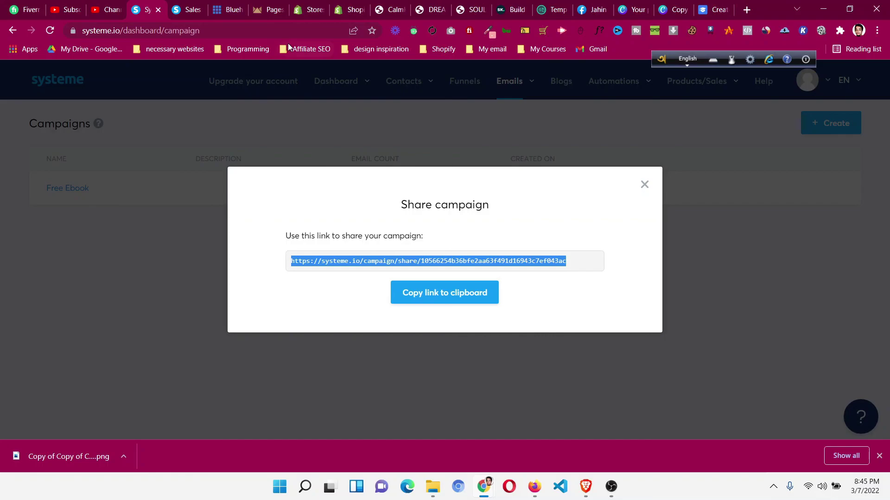
left_click(644, 185)
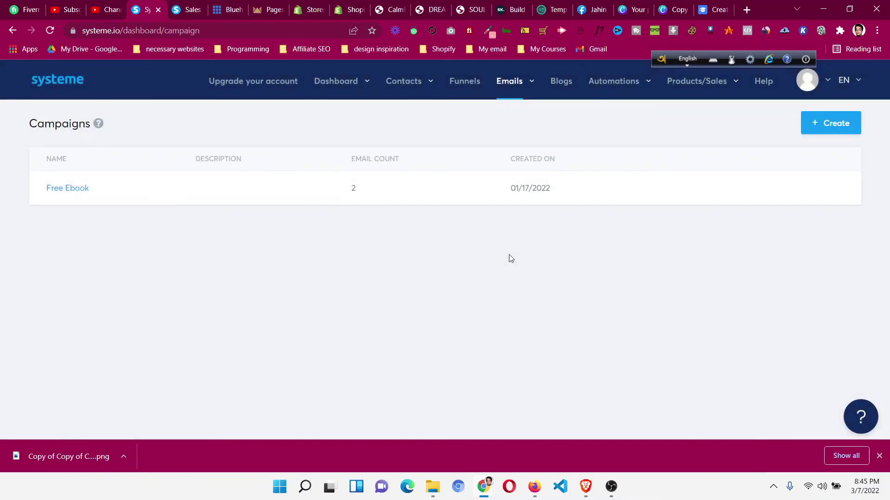